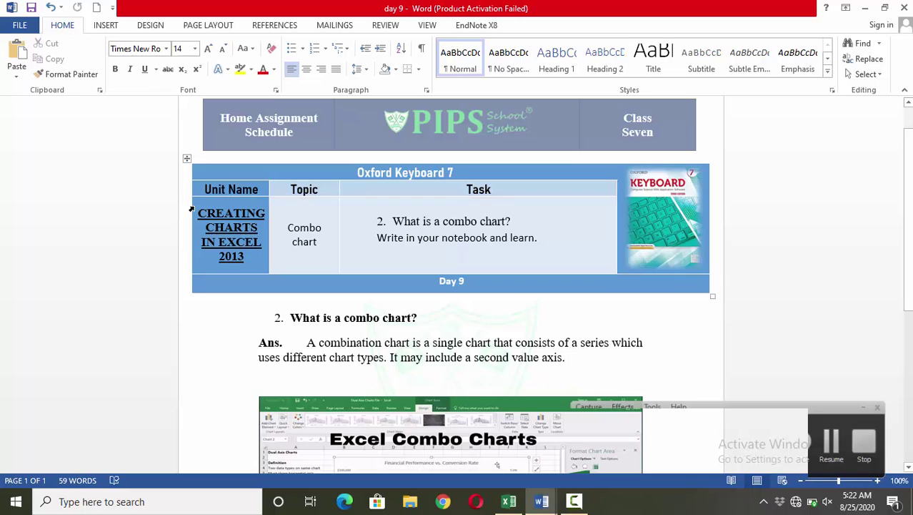
# Outline the CREATING CHARTS IN EXCEL 2013 unit, Combo chart topic, task text and question heading, then highlight the answer's first line.
pyautogui.moveTo(193, 206)
pyautogui.mouseDown()
pyautogui.moveTo(258, 233)
pyautogui.moveTo(271, 266)
pyautogui.mouseUp()
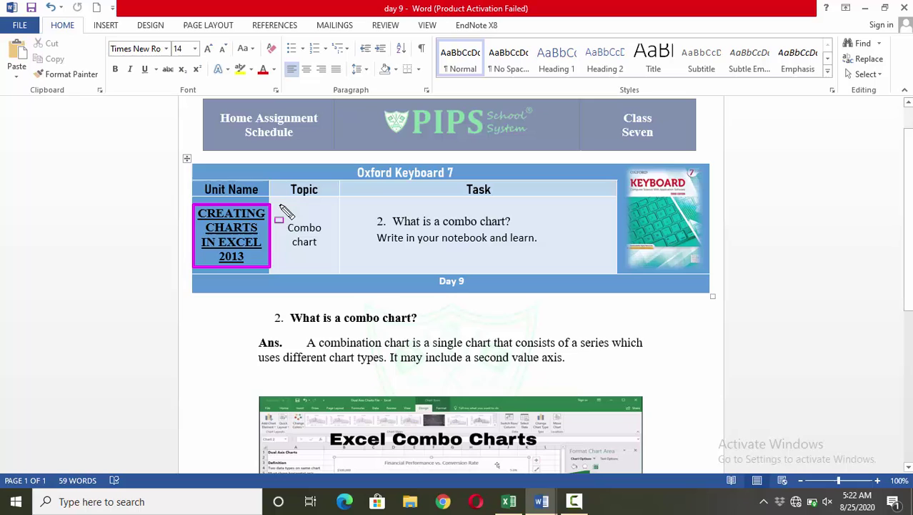
pyautogui.moveTo(276, 206); pyautogui.dragTo(330, 262)
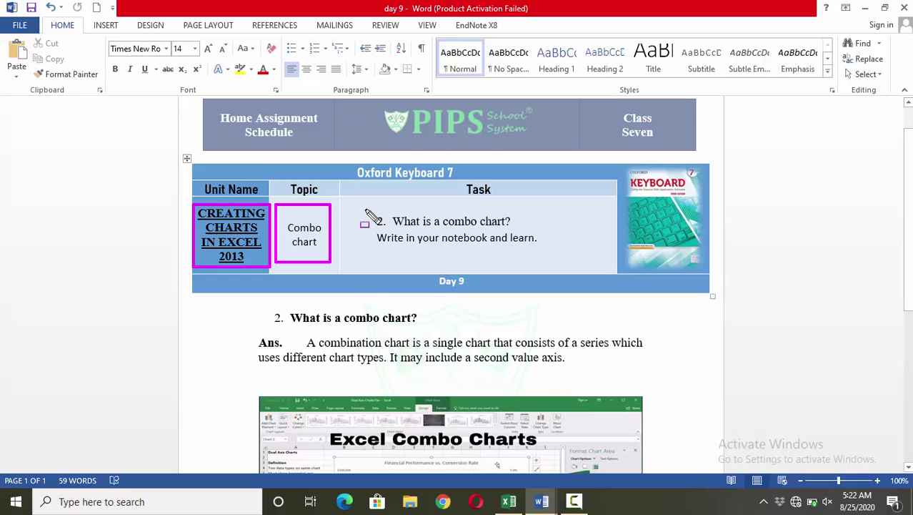
pyautogui.moveTo(365, 210)
pyautogui.mouseDown()
pyautogui.moveTo(449, 250)
pyautogui.moveTo(546, 261)
pyautogui.mouseUp()
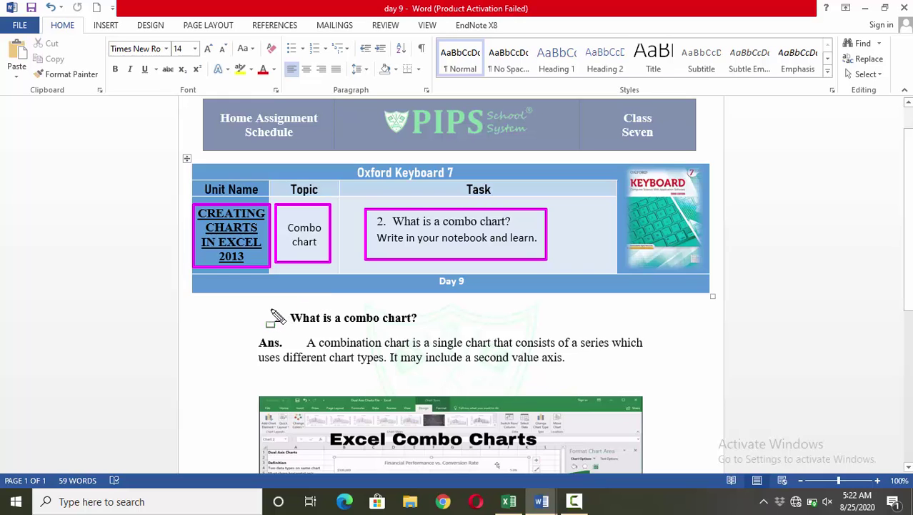
pyautogui.moveTo(267, 308)
pyautogui.mouseDown()
pyautogui.moveTo(357, 331)
pyautogui.moveTo(424, 328)
pyautogui.mouseUp()
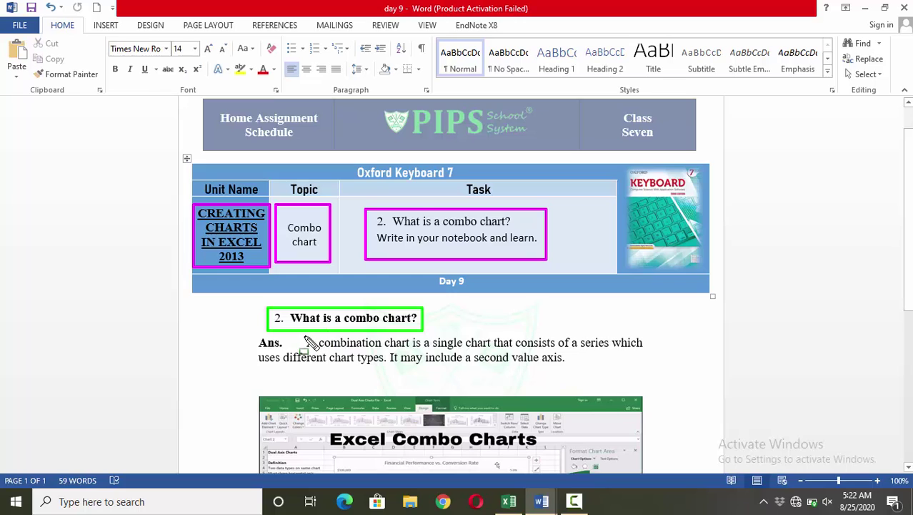
pyautogui.moveTo(300, 343); pyautogui.dragTo(644, 351)
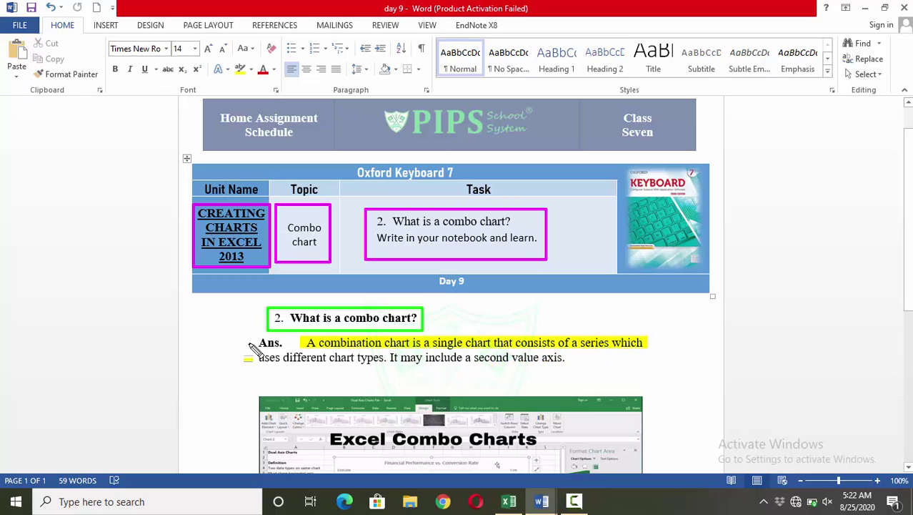
# Extend the highlight across both answer lines through the note about a second value axis.
pyautogui.moveTo(254, 357); pyautogui.dragTo(386, 363)
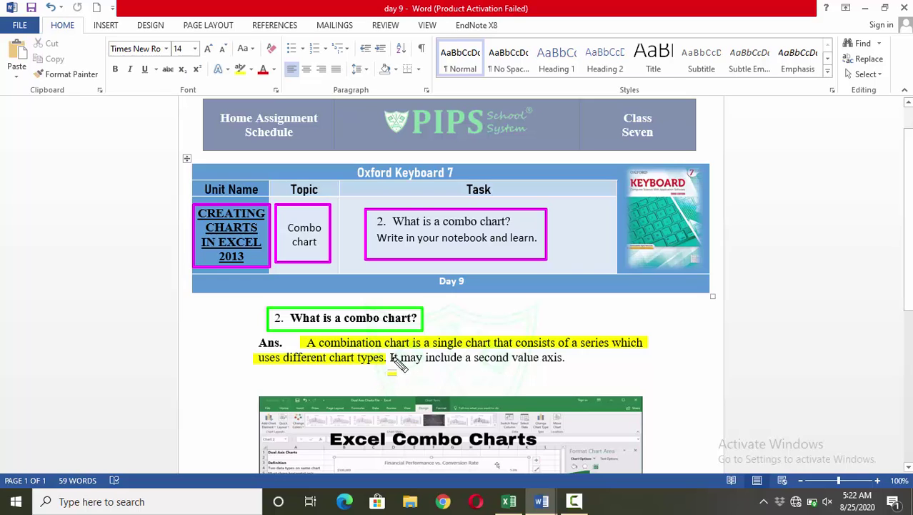
pyautogui.moveTo(473, 360); pyautogui.dragTo(571, 366)
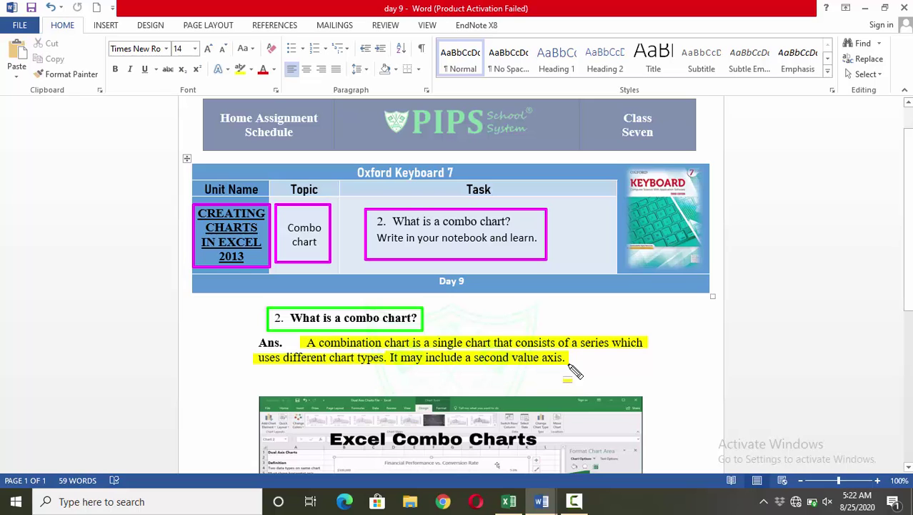
# Clear the pen markings, highlight the Excel Combo Charts picture, and switch to the Excel workbook.
pyautogui.press('Escape')
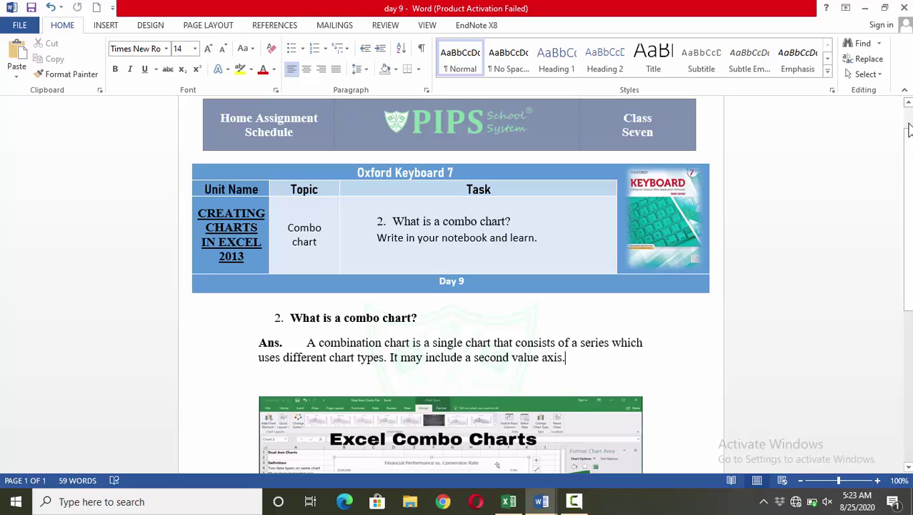
pyautogui.scroll(-5, 458, 286)
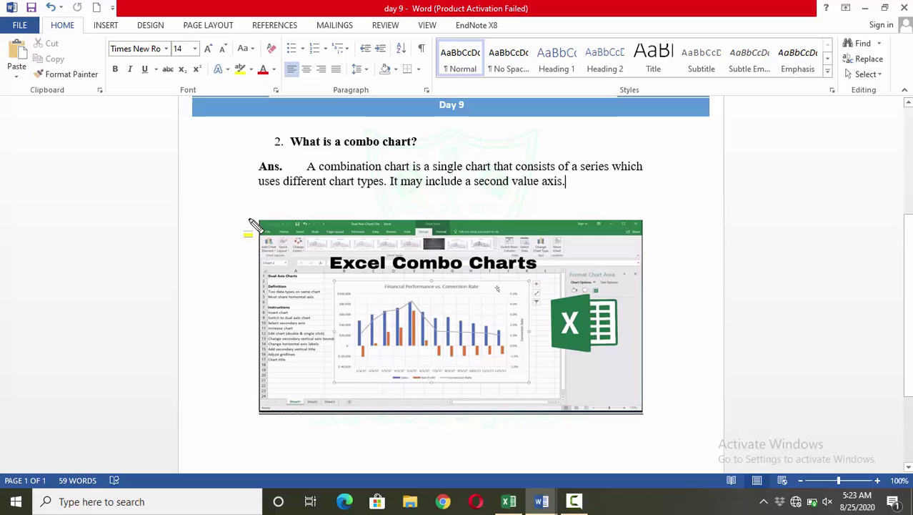
pyautogui.moveTo(250, 222); pyautogui.dragTo(664, 419)
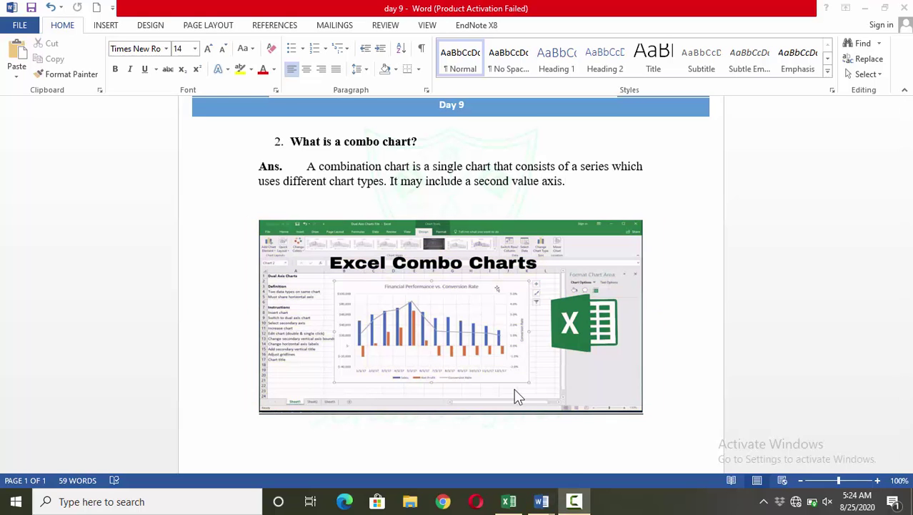
pyautogui.click(583, 500)
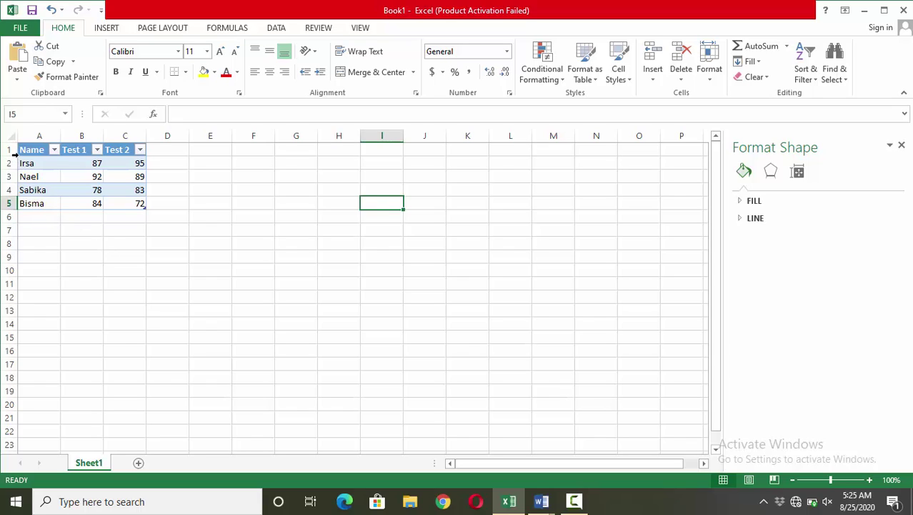
# Select the A1:C5 marks table and insert a 2-D Clustered Column chart of Test 1 and Test 2.
pyautogui.click(20, 150)
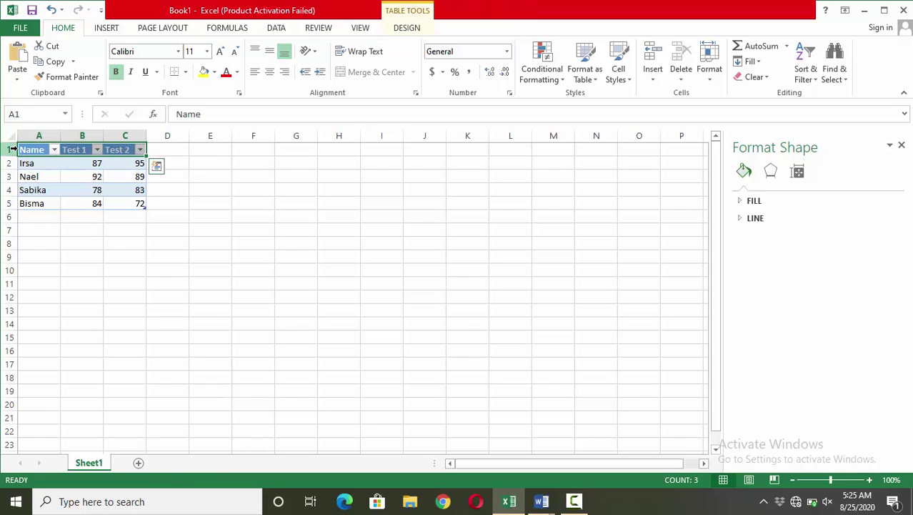
pyautogui.click(14, 149)
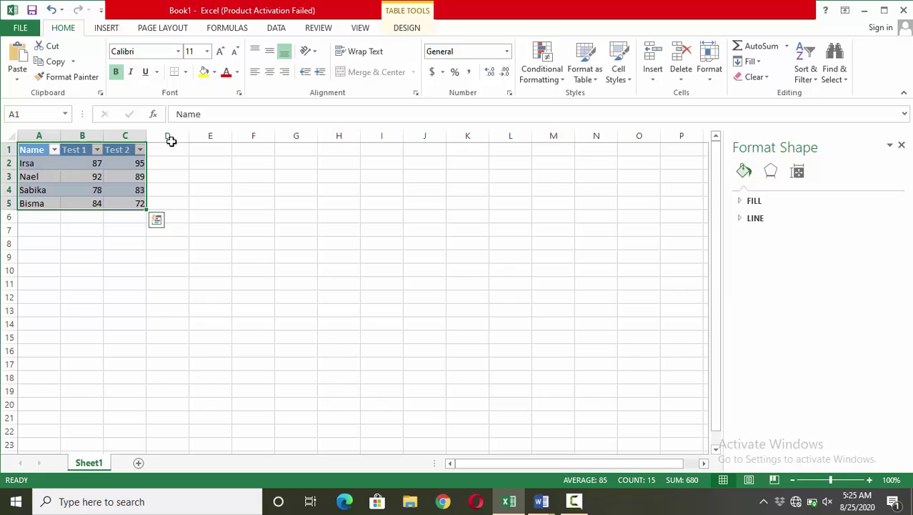
pyautogui.click(108, 29)
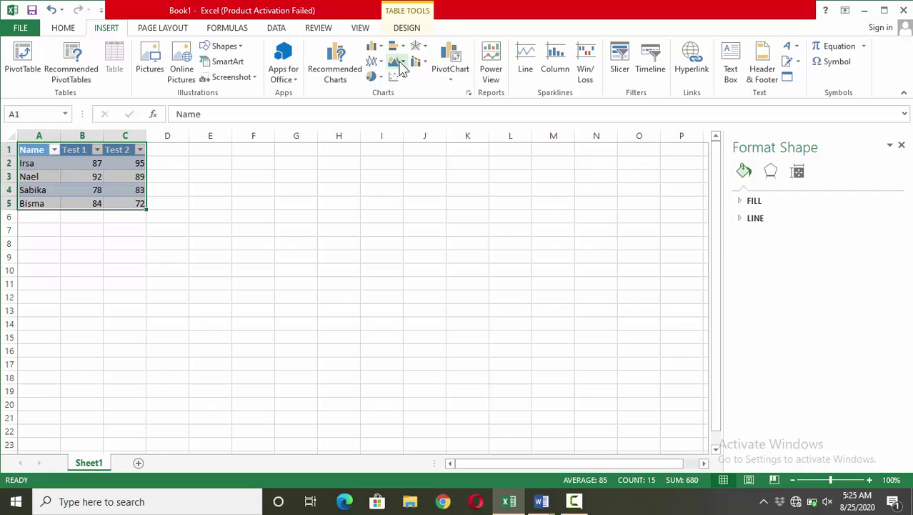
pyautogui.click(377, 49)
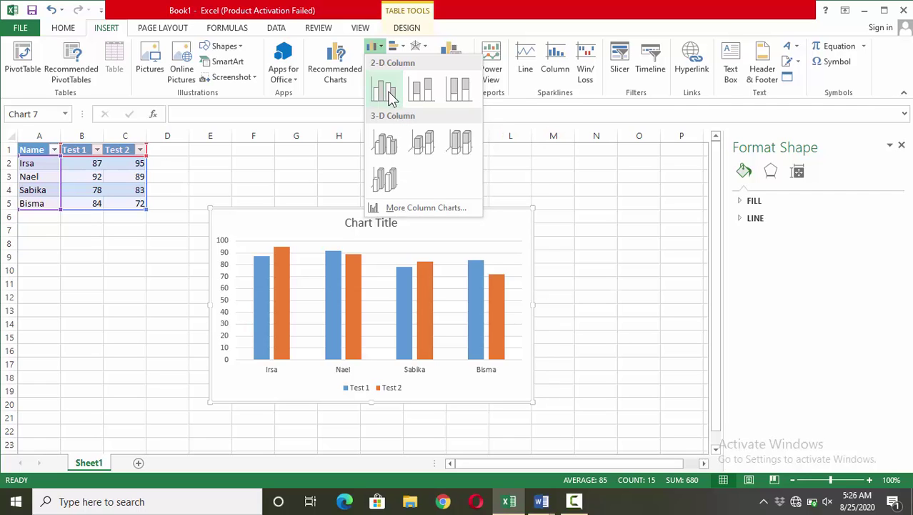
pyautogui.click(388, 95)
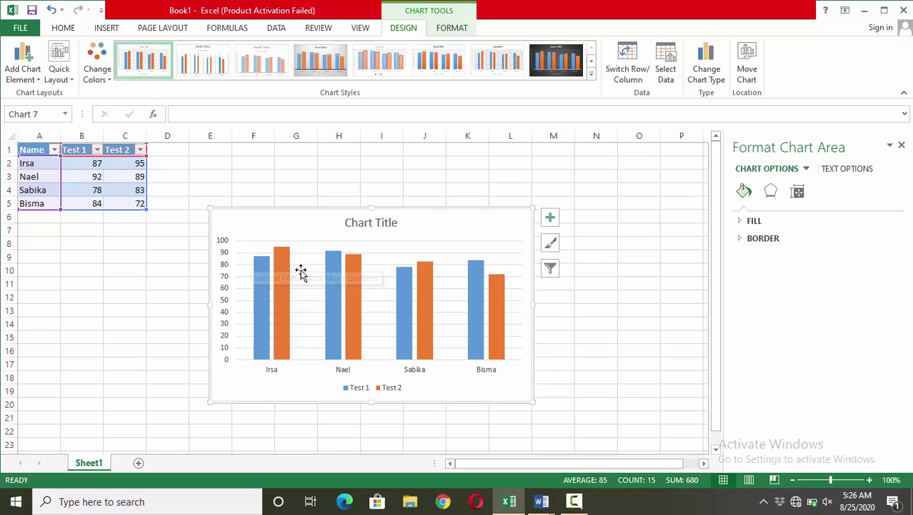
# Put the Test 1 series on a Secondary Axis via Format Data Series and nudge the chart up-left.
pyautogui.click(284, 278)
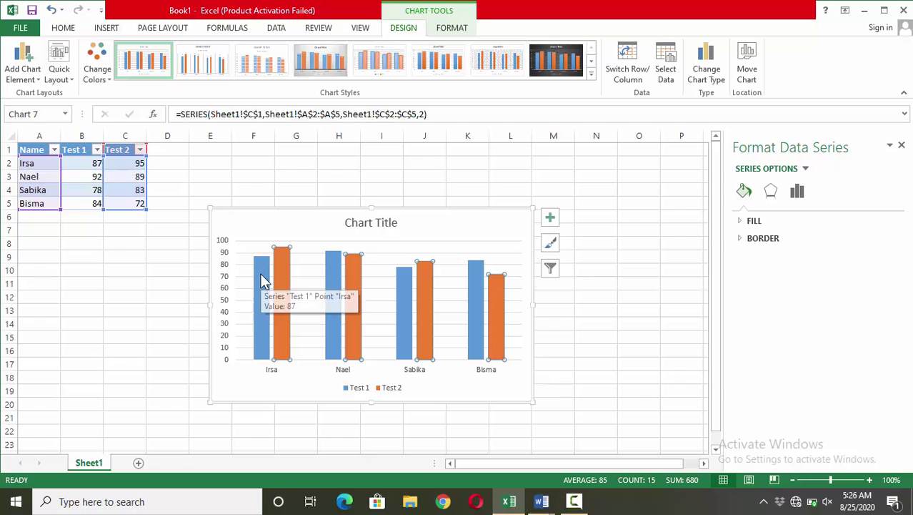
pyautogui.click(261, 279)
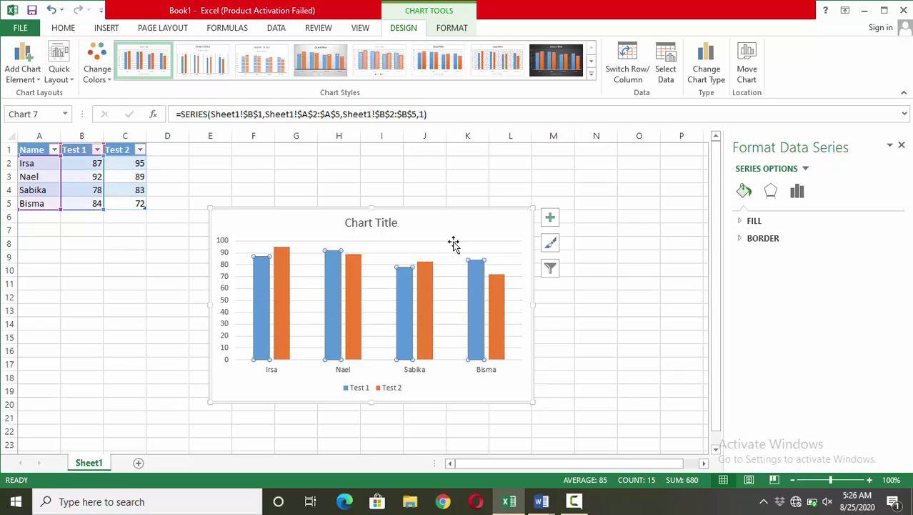
pyautogui.click(798, 193)
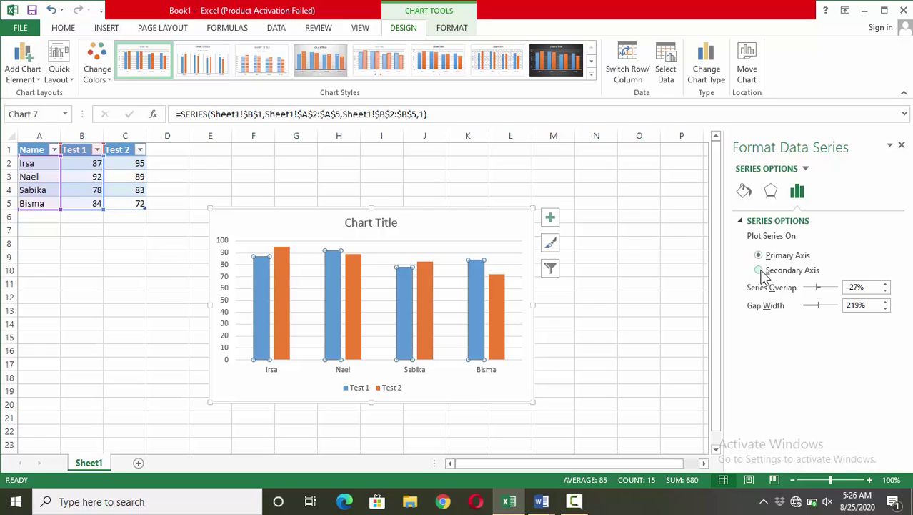
pyautogui.click(760, 271)
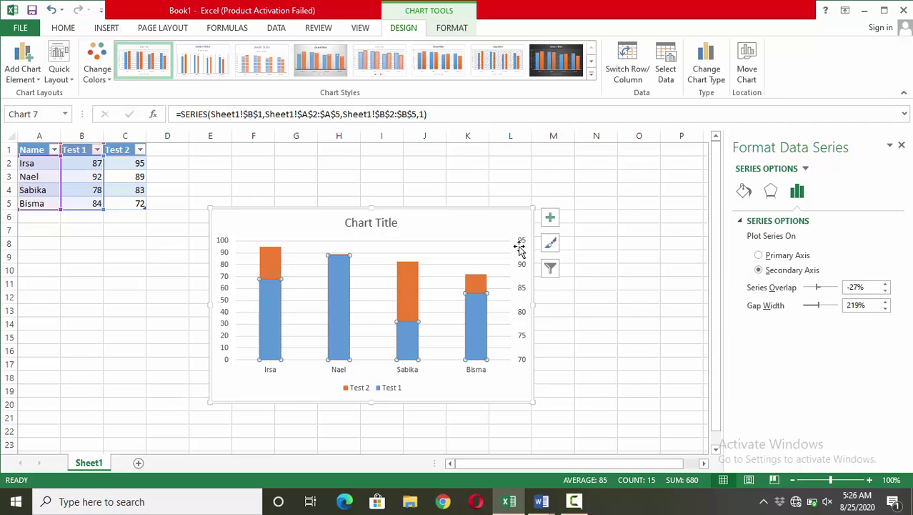
pyautogui.moveTo(531, 312)
pyautogui.mouseDown()
pyautogui.moveTo(526, 300)
pyautogui.moveTo(511, 299)
pyautogui.mouseUp()
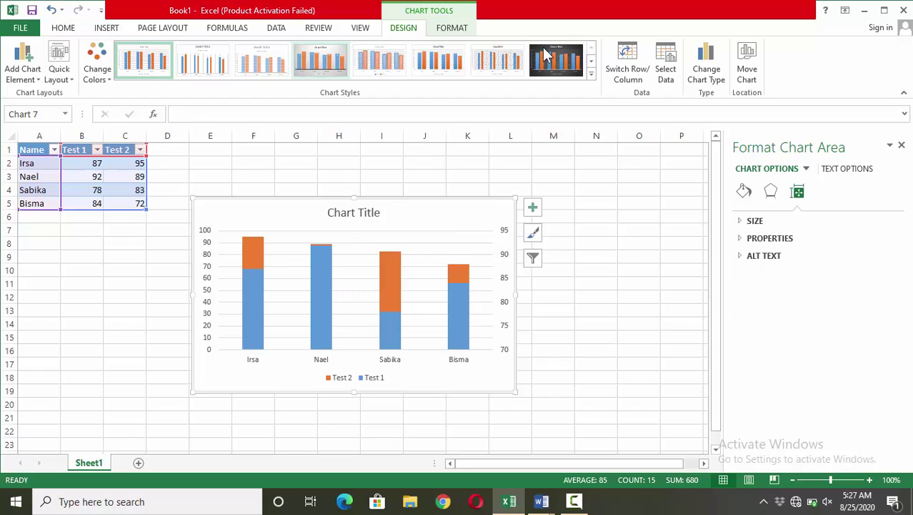
# Change the chart type to Combo with Test 1 as a Line on the secondary axis.
pyautogui.click(714, 74)
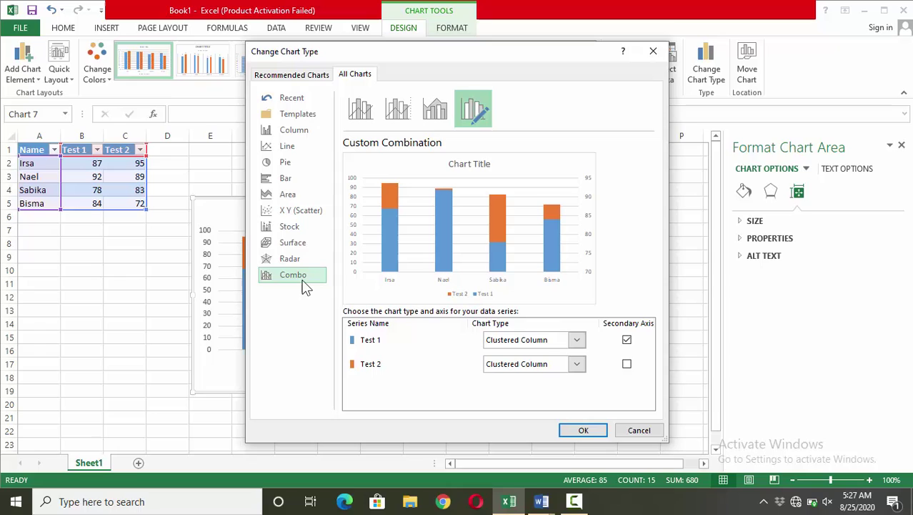
pyautogui.click(578, 341)
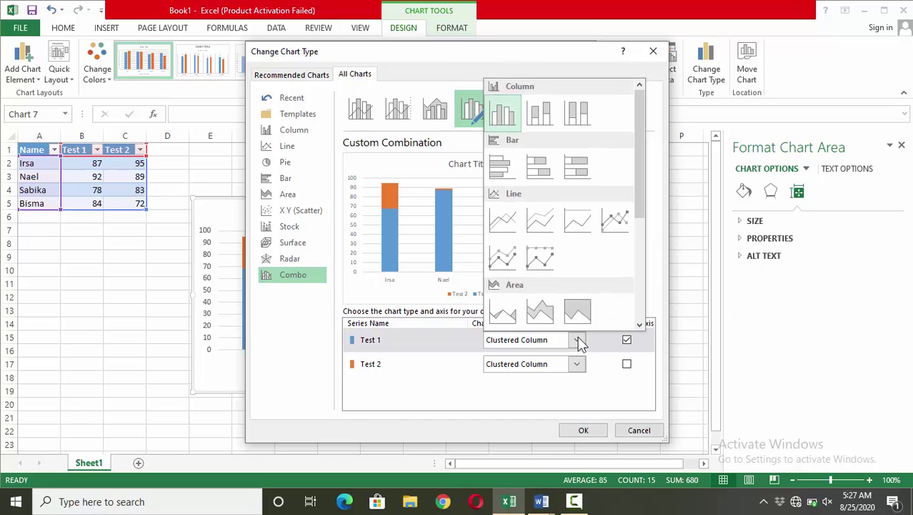
pyautogui.click(512, 223)
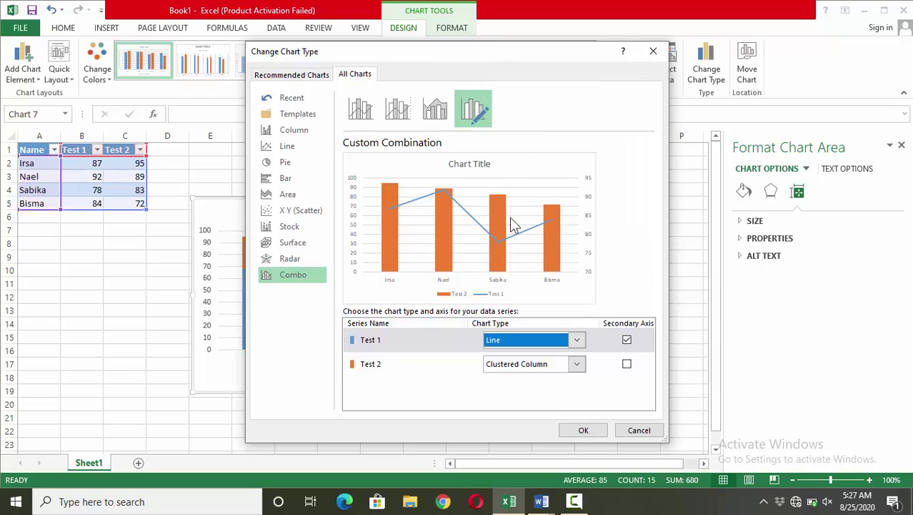
pyautogui.click(583, 430)
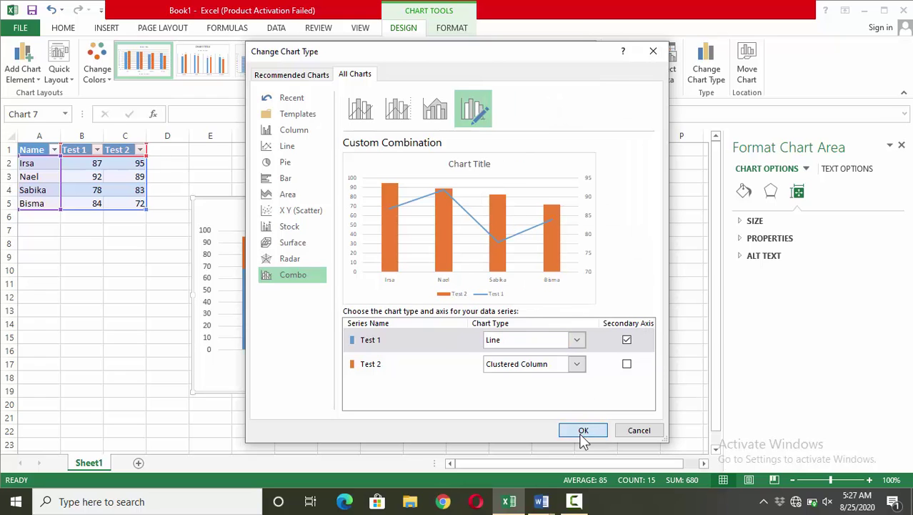